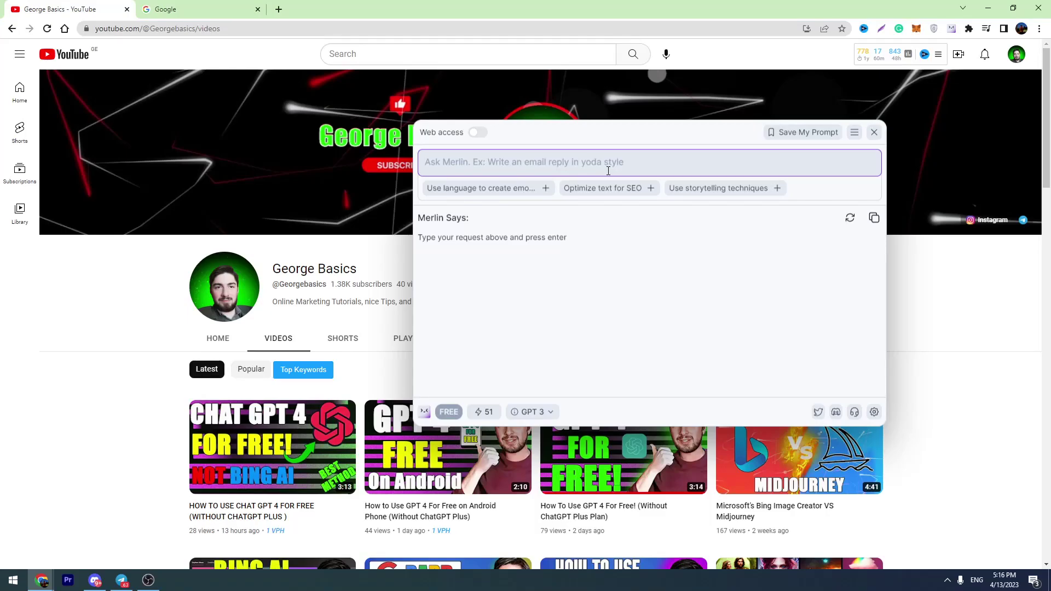
Drag the Merlin chat panel in stages to the lower-left area of the YouTube channel page
drag(546, 134, 504, 163)
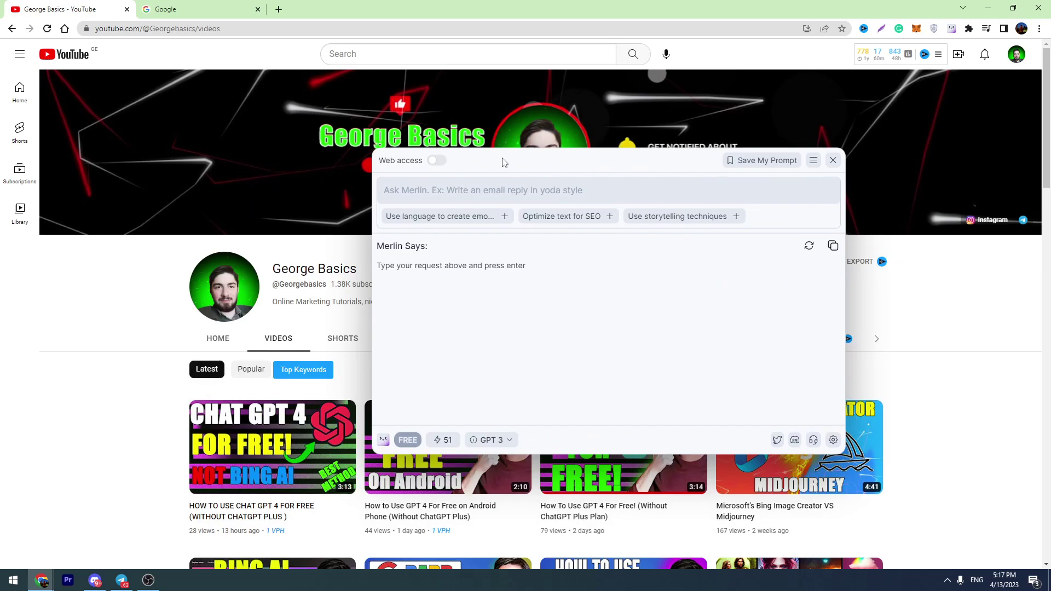
drag(504, 162, 465, 167)
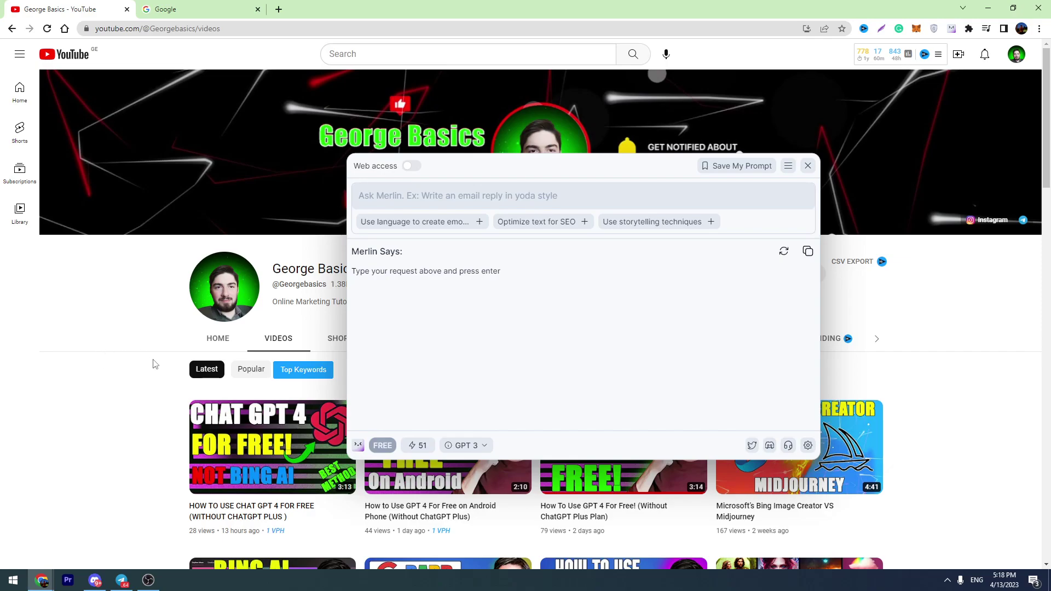
drag(454, 169, 314, 200)
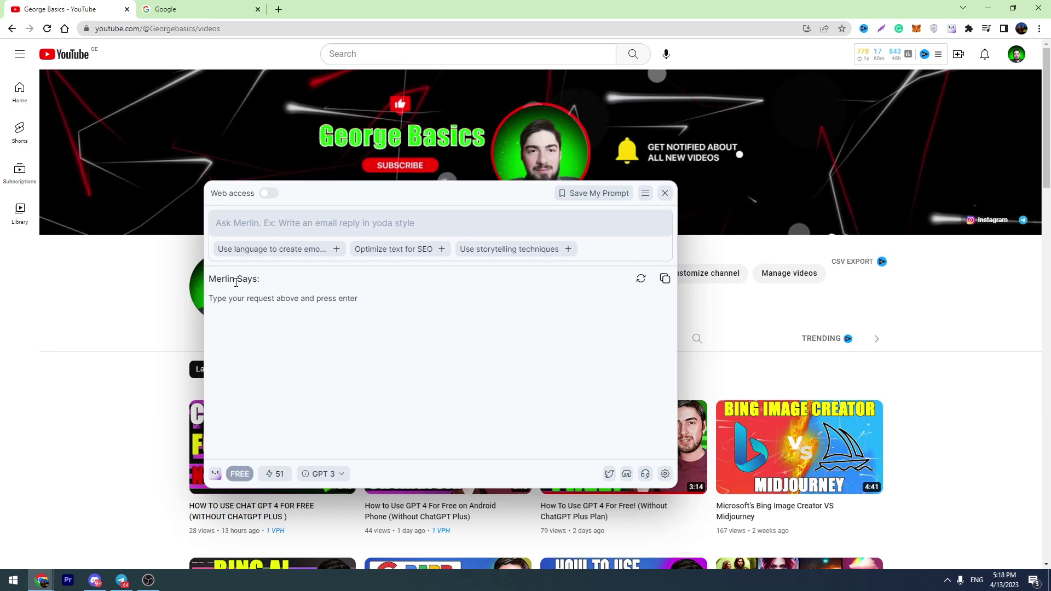
Google 'merlin chrome extension' and open the Merlin – ChatGPT Assistant result in a new tab
key(ctrl+Tab)
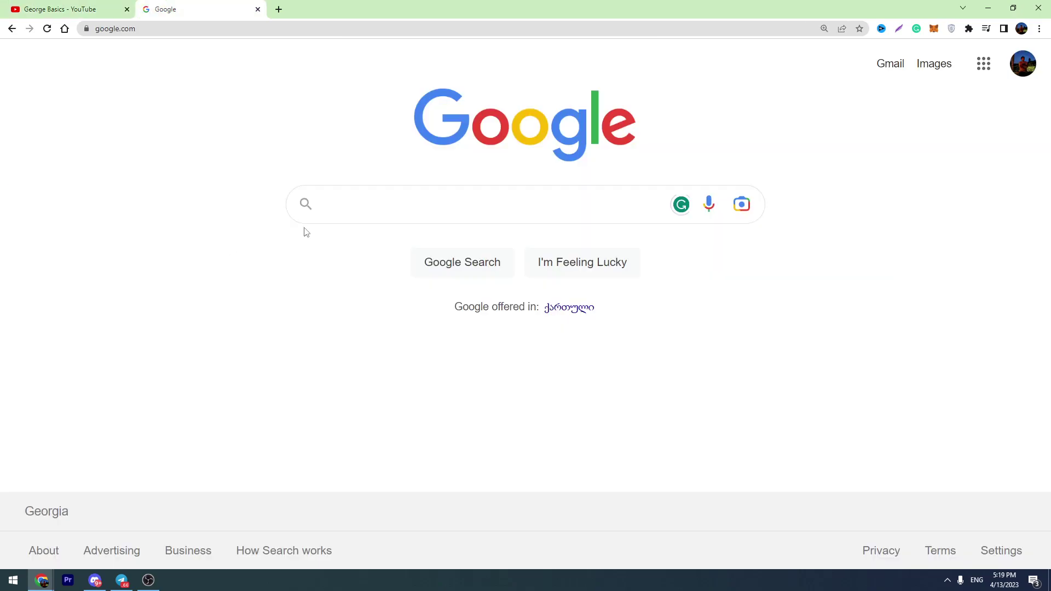
click(346, 203)
text(merl)
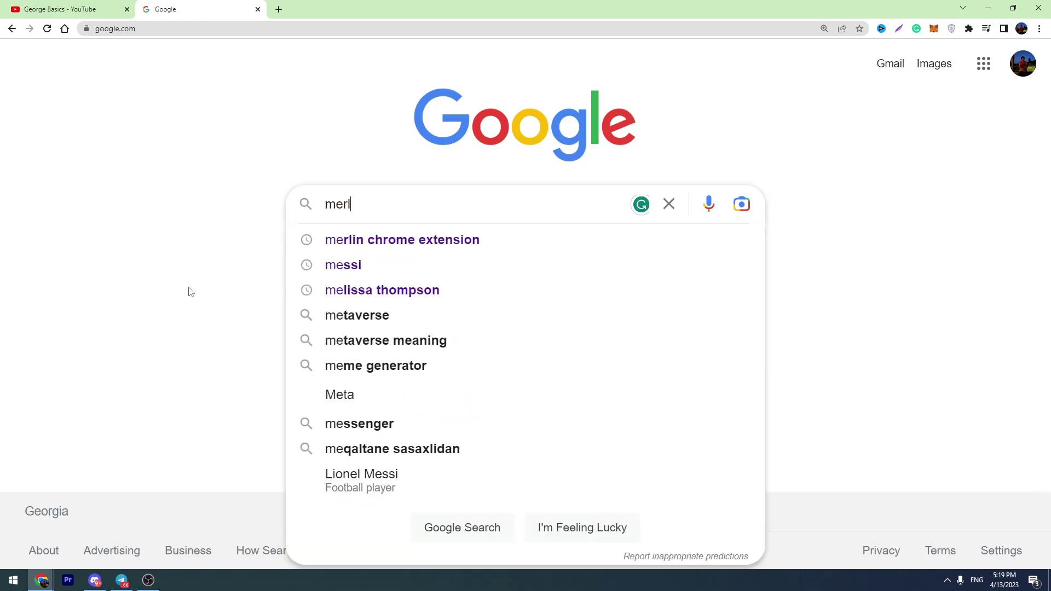
text(in chrome e)
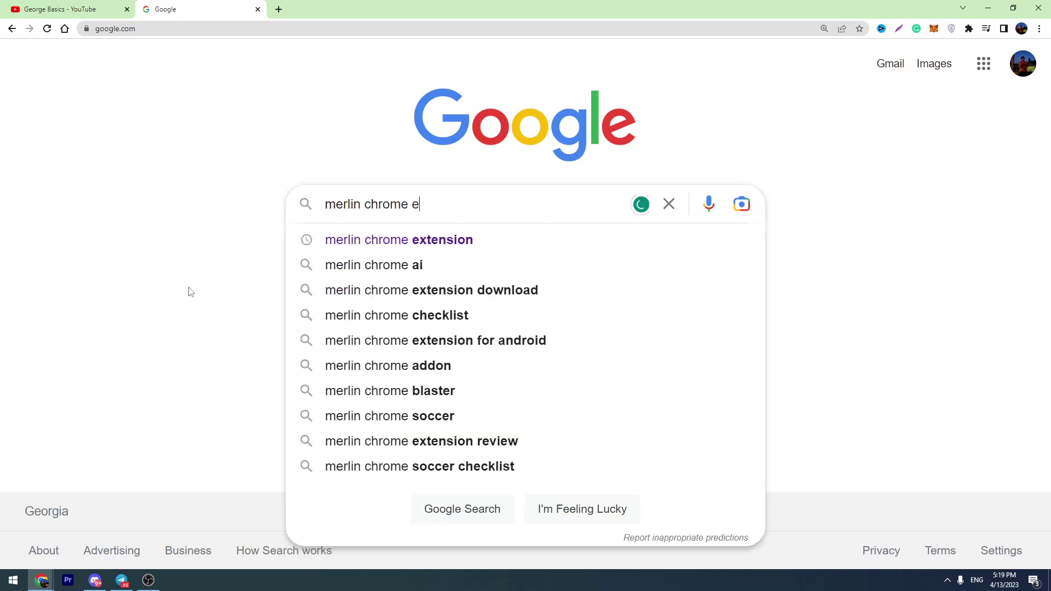
text(xtension)
key(Return)
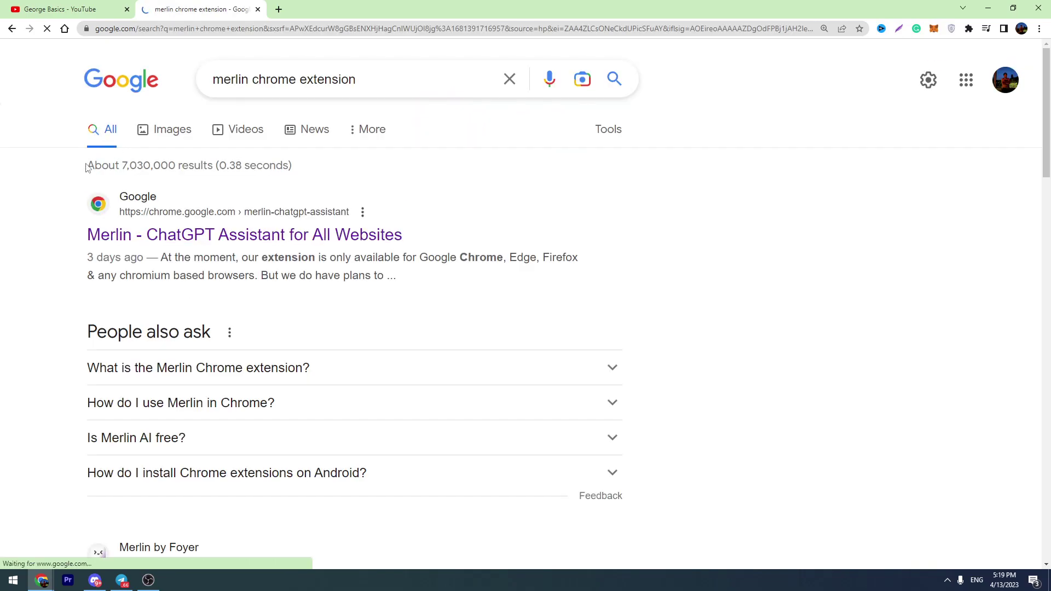
right_click(180, 239)
click(201, 245)
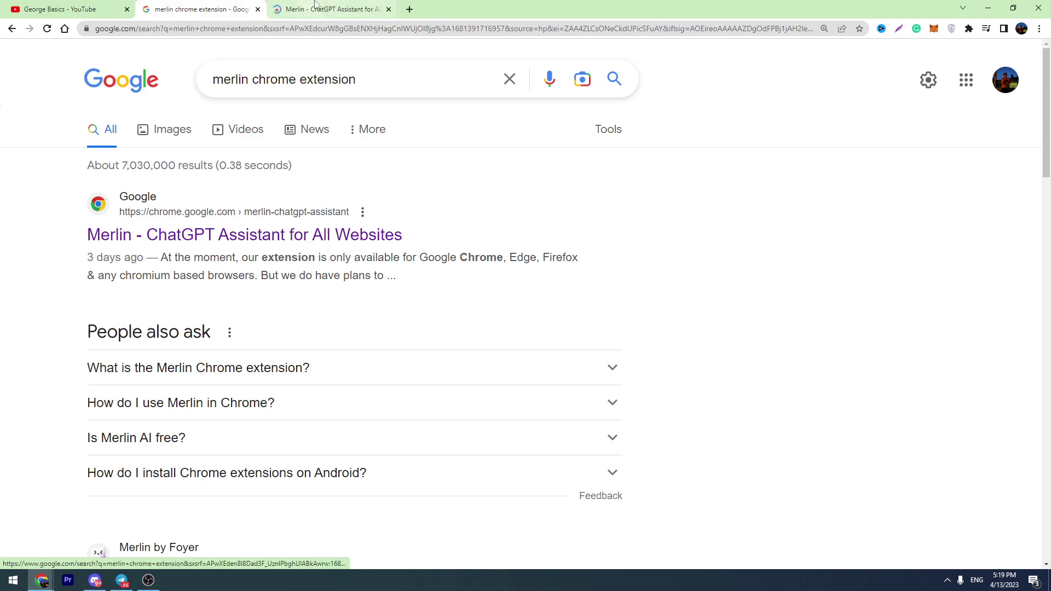
On the Merlin Web Store tab, add Merlin – ChatGPT Assistant to Chrome and confirm
click(324, 6)
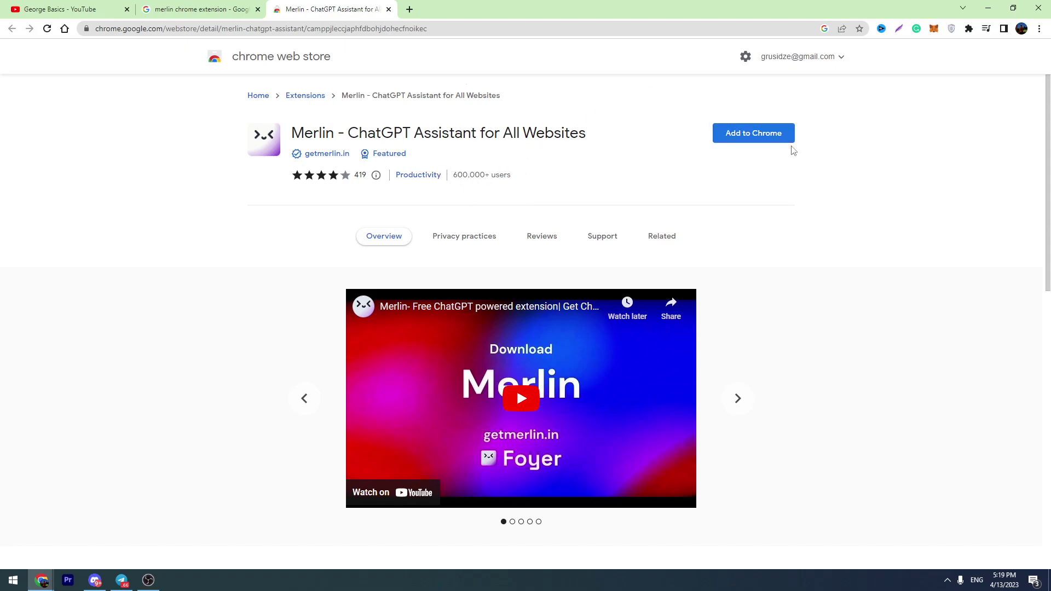
click(741, 137)
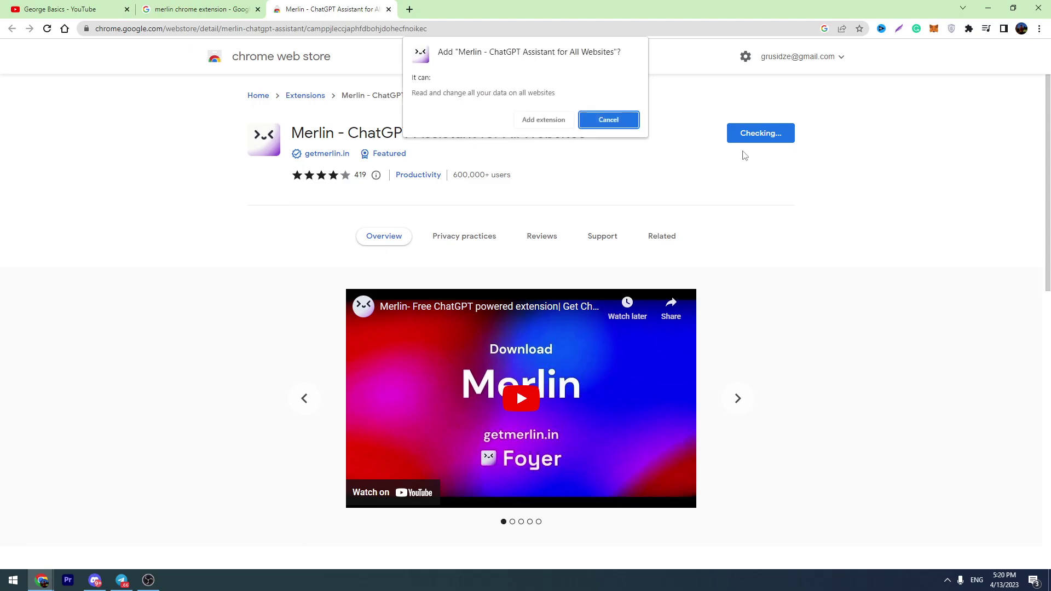
click(543, 120)
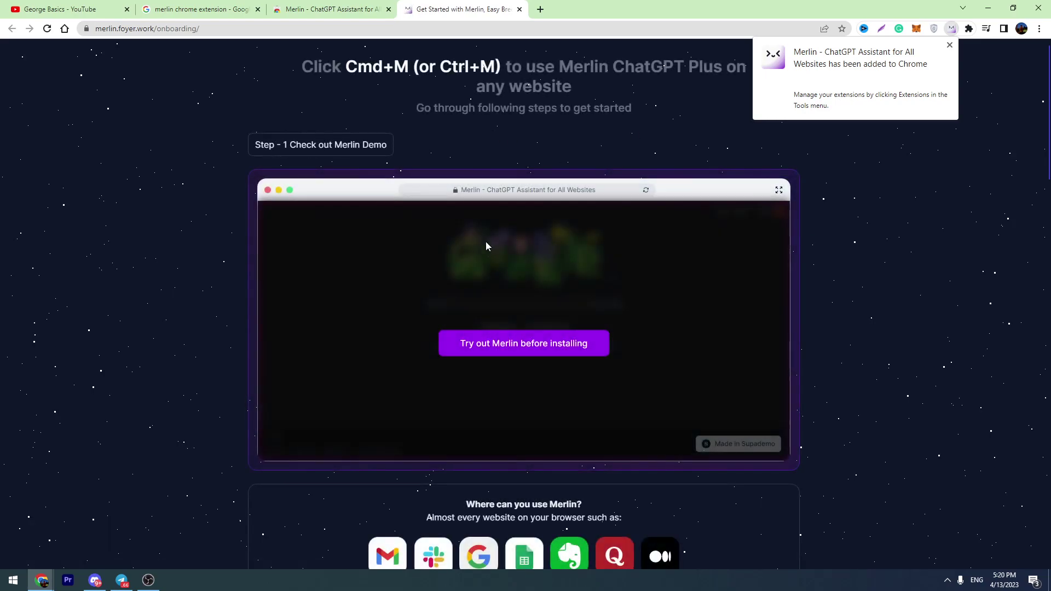
Dismiss the extension-added notice and pin Merlin to the Chrome toolbar
click(949, 46)
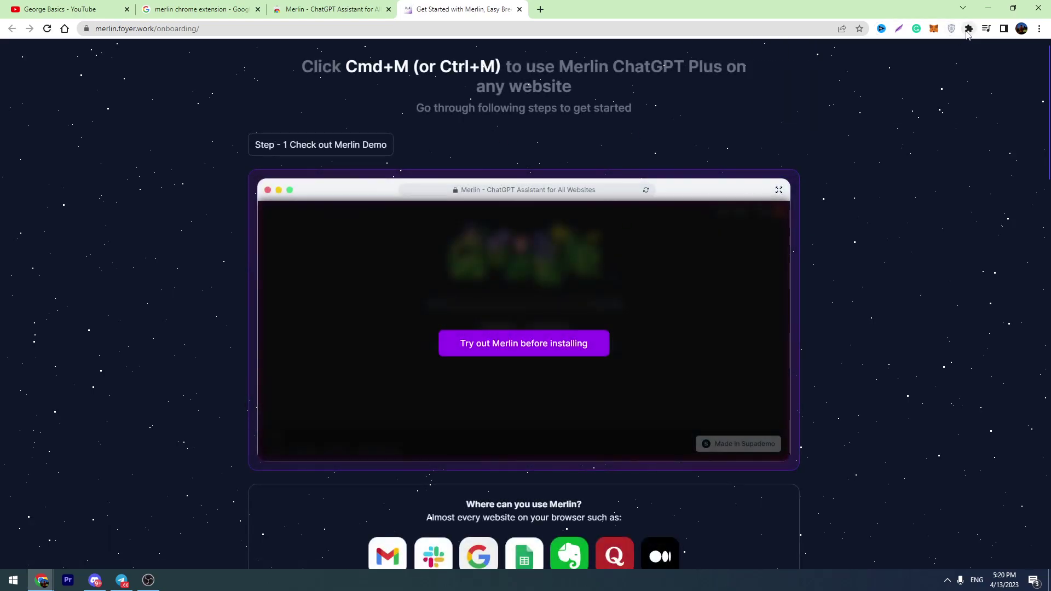
click(969, 29)
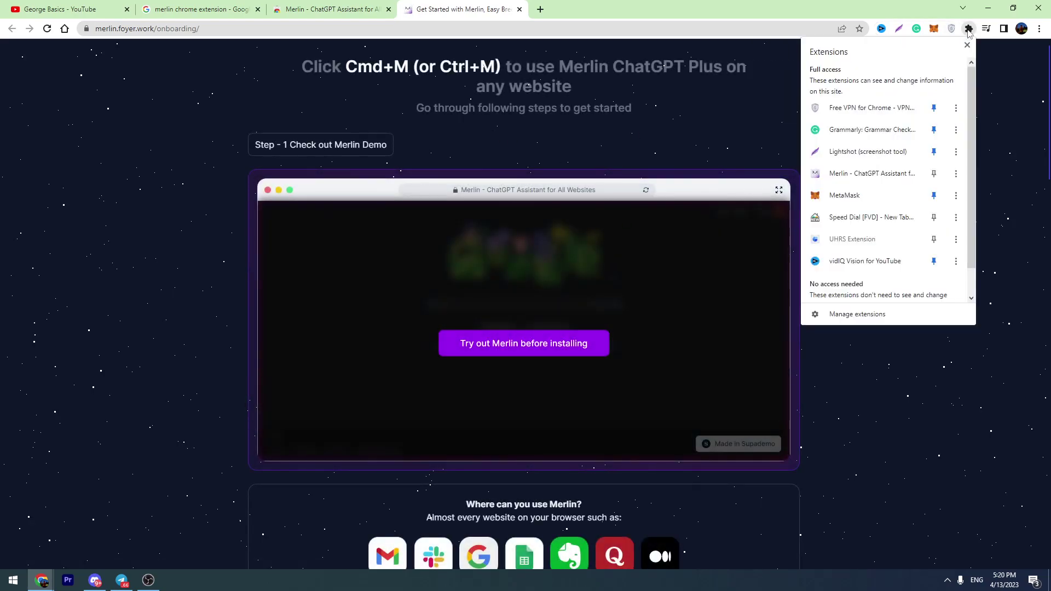
click(934, 173)
click(951, 29)
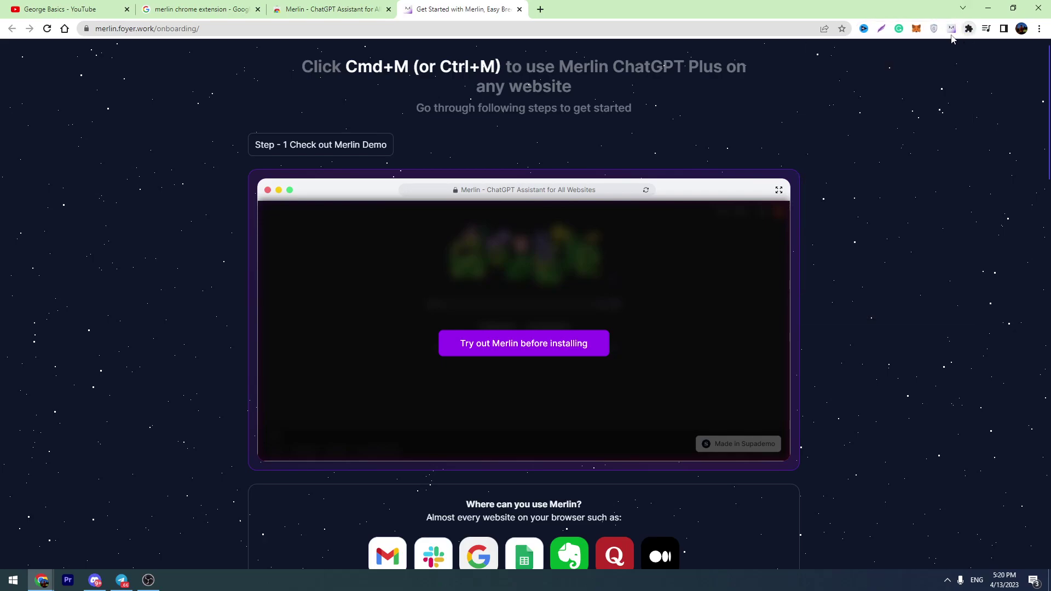
Sign in to Merlin from its toolbar icon and switch to the resulting Merlin dashboard tab
click(951, 29)
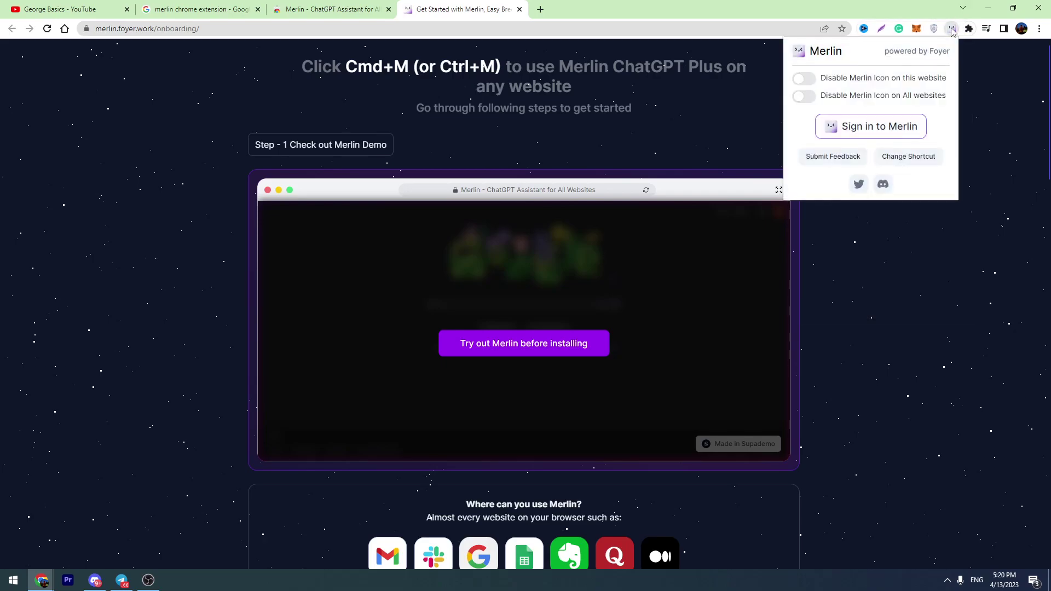
click(871, 134)
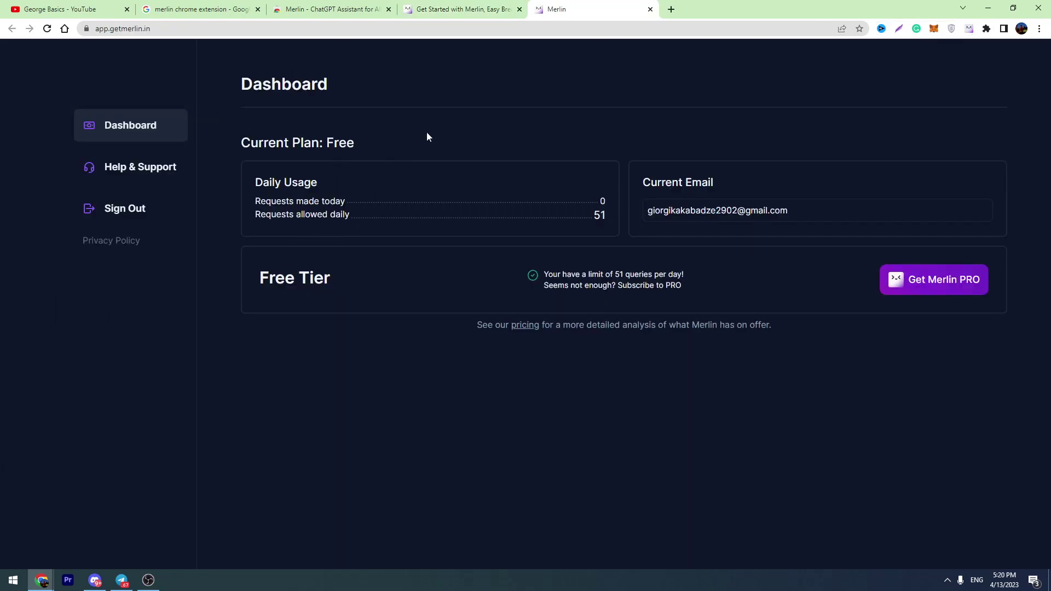
click(435, 9)
Open the Merlin panel with Ctrl+M over the dashboard, move it up-left, and enlarge it
key(ctrl+Tab)
key(ctrl+m)
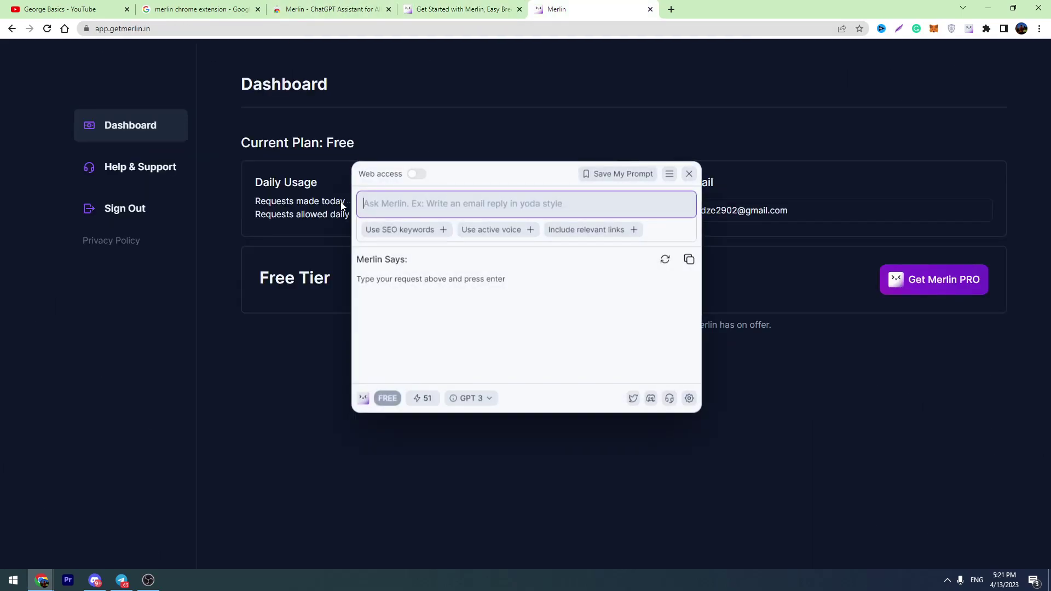
drag(453, 176, 390, 135)
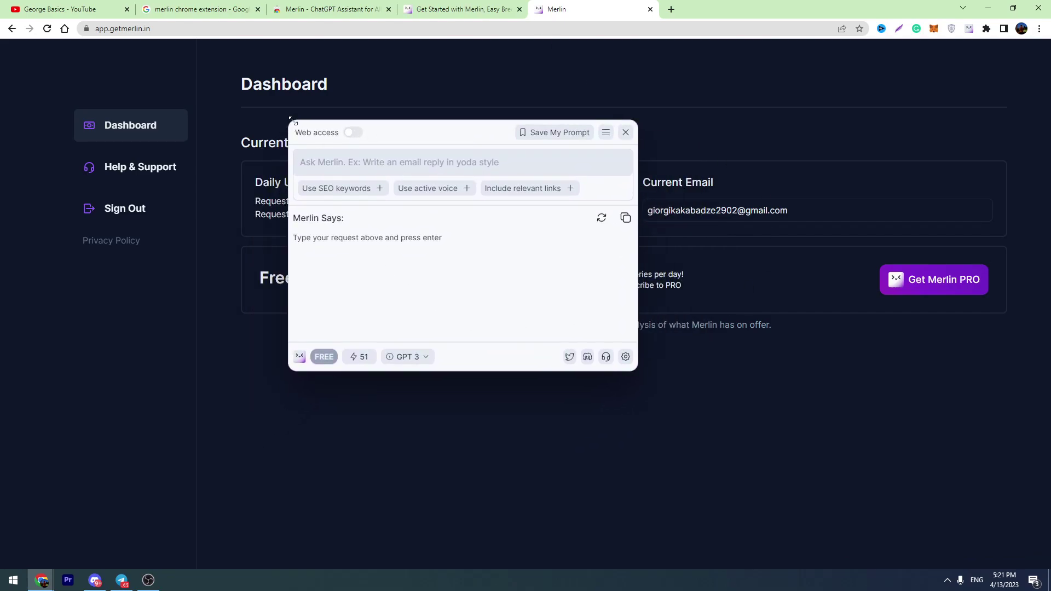
drag(289, 119, 174, 62)
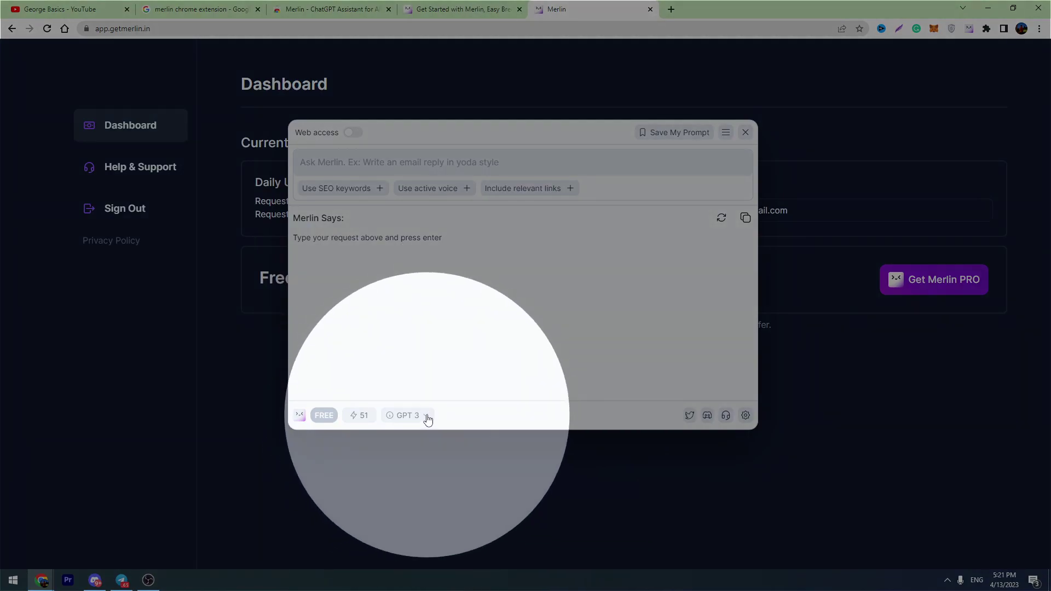
Change the panel's model selector from GPT 3 to GPT 4
click(427, 419)
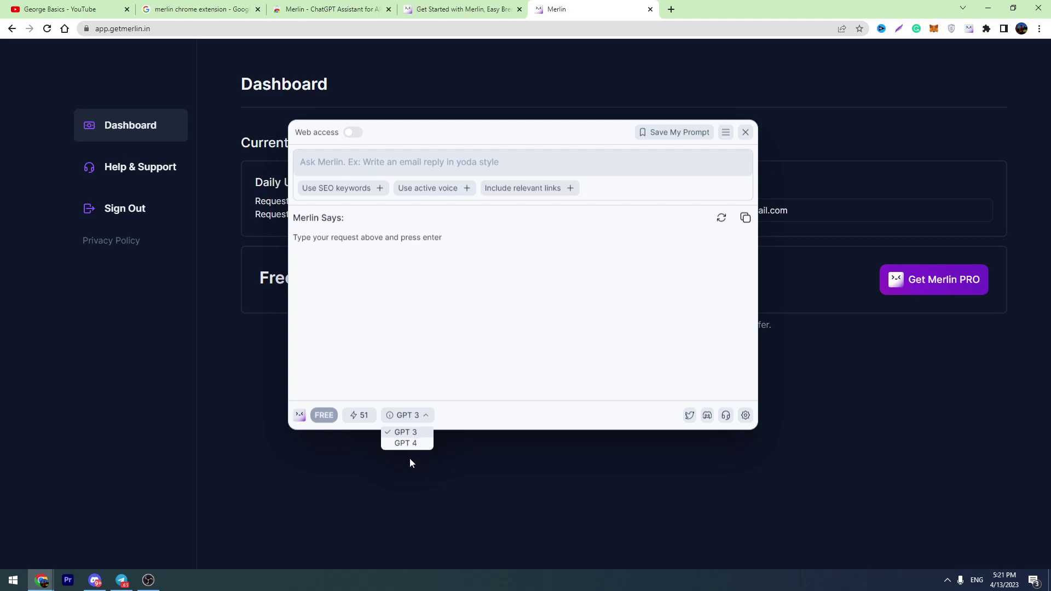
click(411, 444)
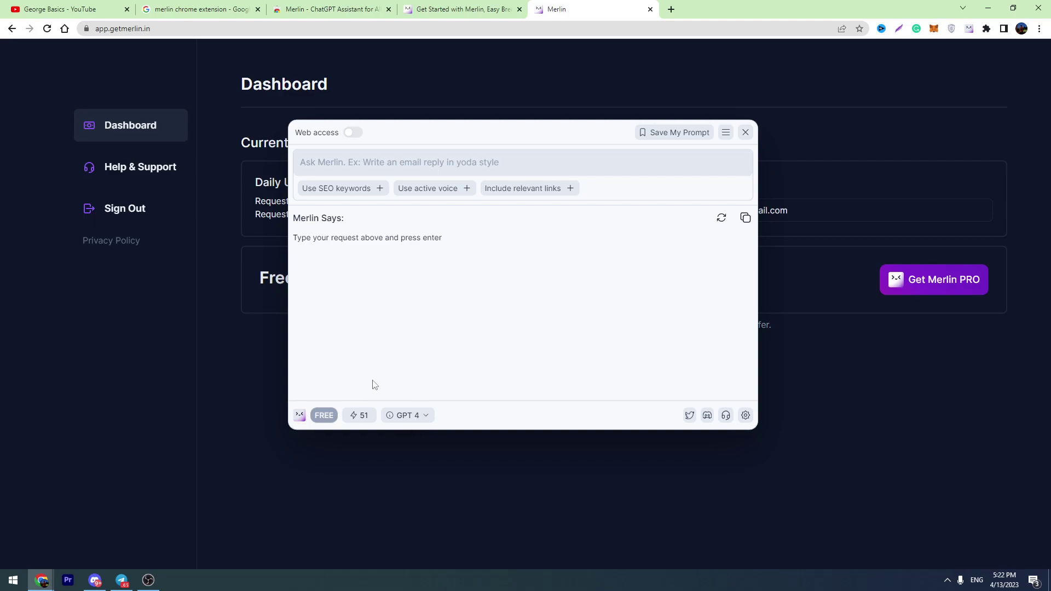
mouse_move(353, 410)
Send the prompt 'Write 5 youtube video titles about the topic can ai take human jobs' to Merlin
click(348, 154)
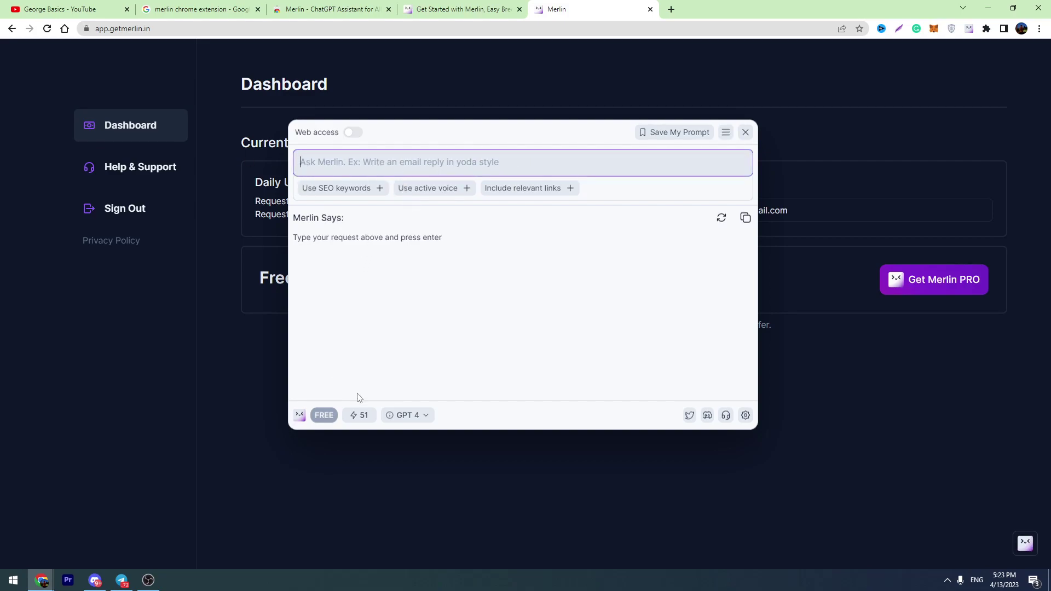
text(W)
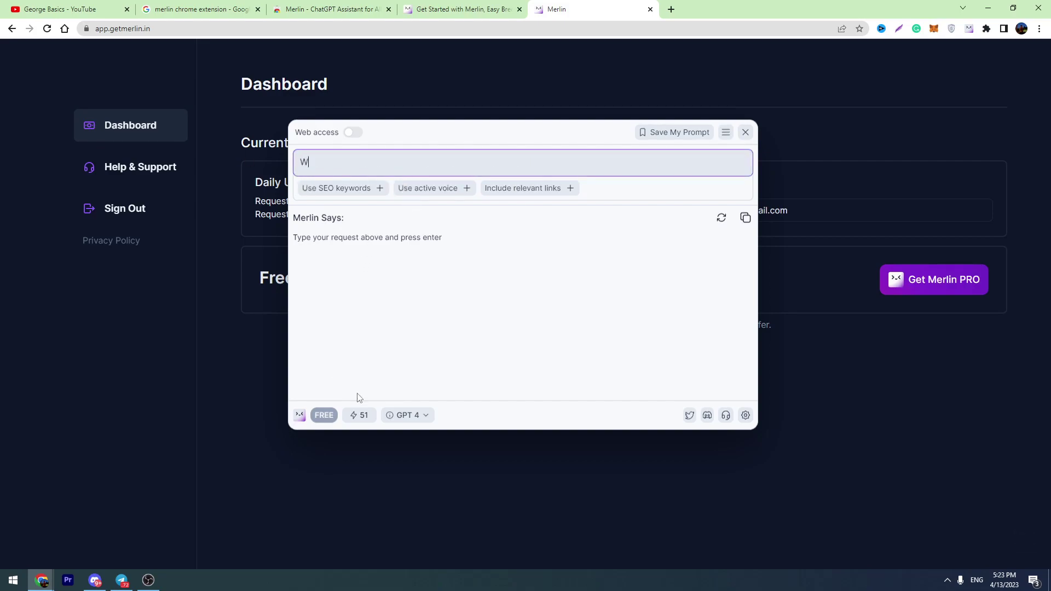
text(rite 5 youtube video titles about the)
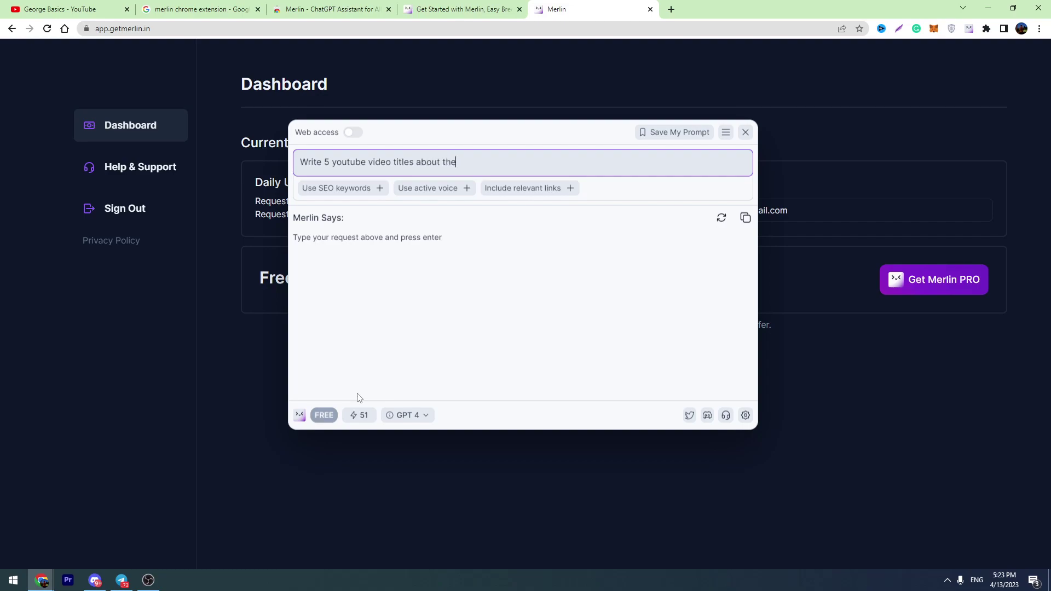
text( topic can ai take human jobs)
key(Return)
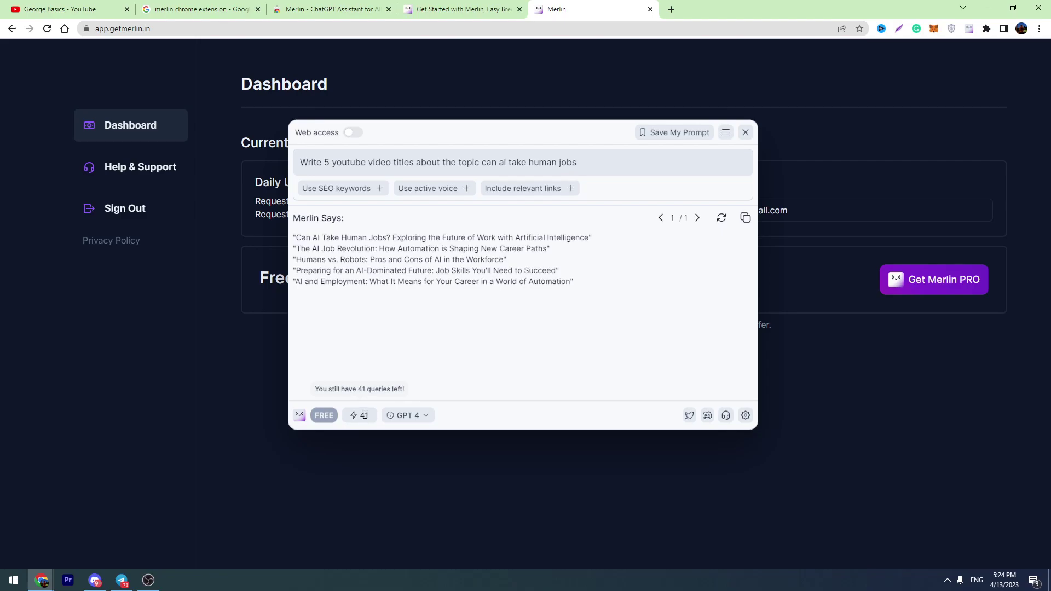
Leave Merlin's finished title list and return to the YouTube channel tab with Ctrl+1
double_click(349, 162)
key(ctrl+1)
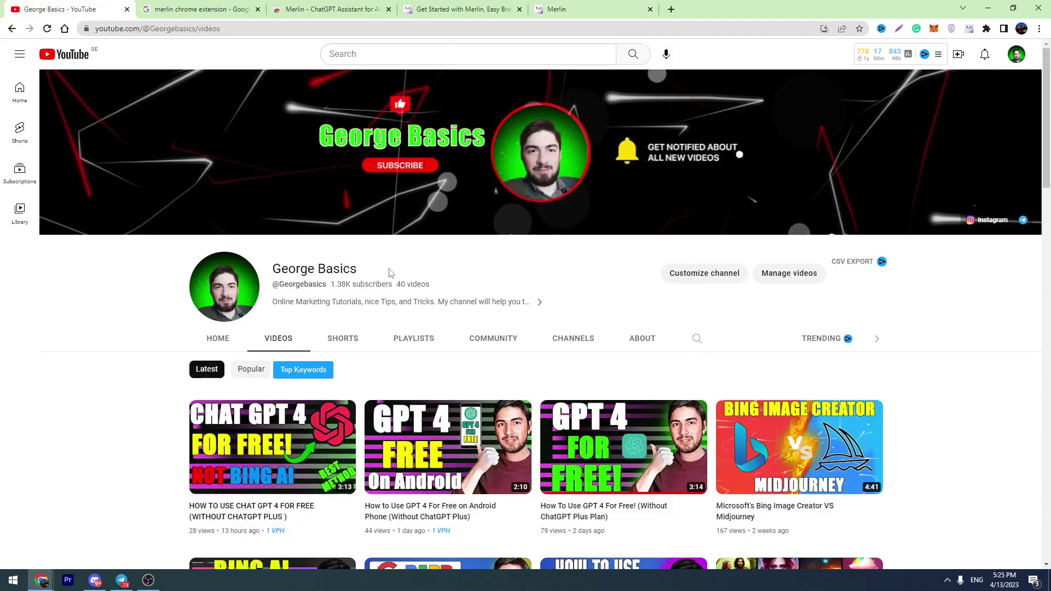